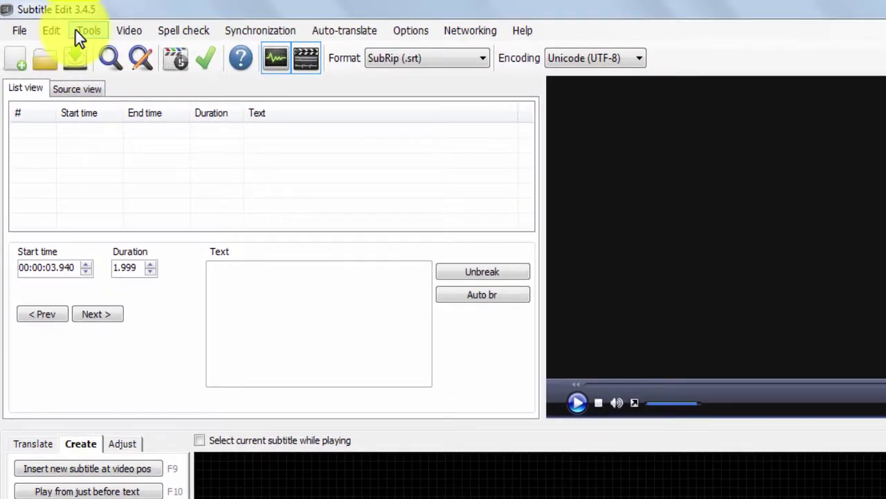
- Show the Tools menu in the empty Subtitle Edit window
left_click(76, 30)
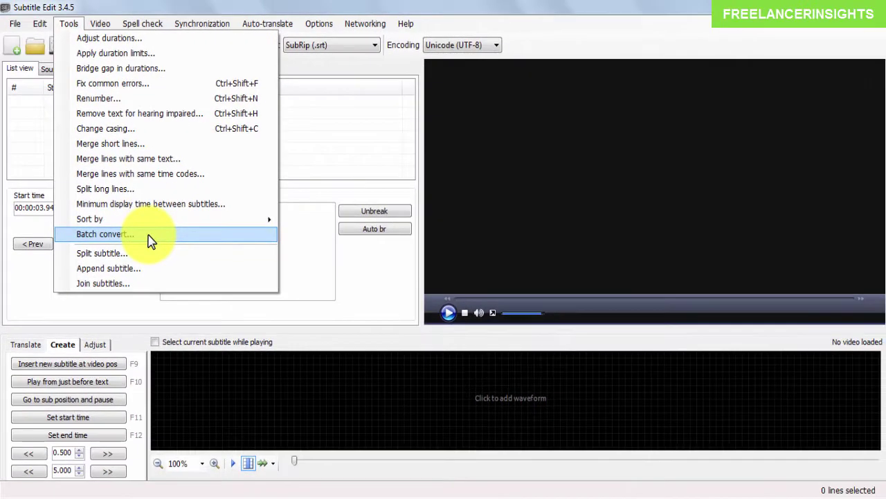
- Choose Tools > Batch convert... to bring up the Batch convert dialog
left_click(166, 263)
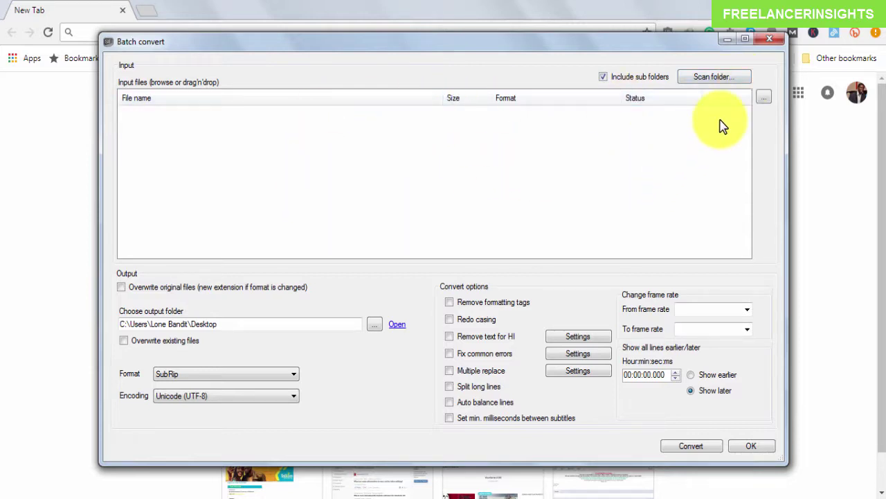
- Add the interpreting-graphs, Representing points in 3d and Multivariable functions .srt files as inputs
left_click(763, 97)
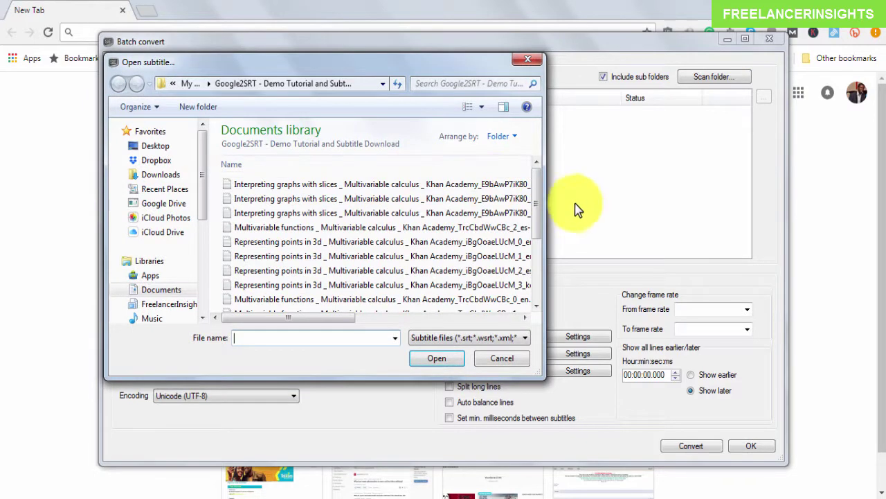
left_click_drag(547, 209, 825, 282)
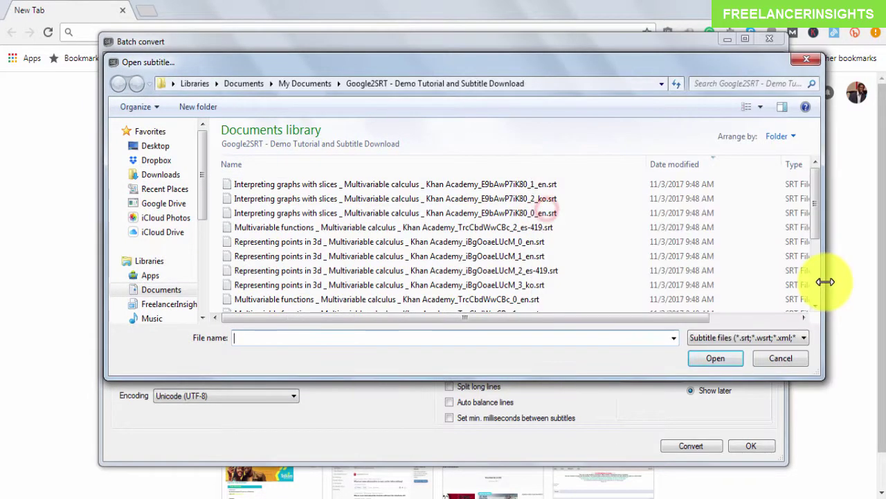
left_click(372, 185)
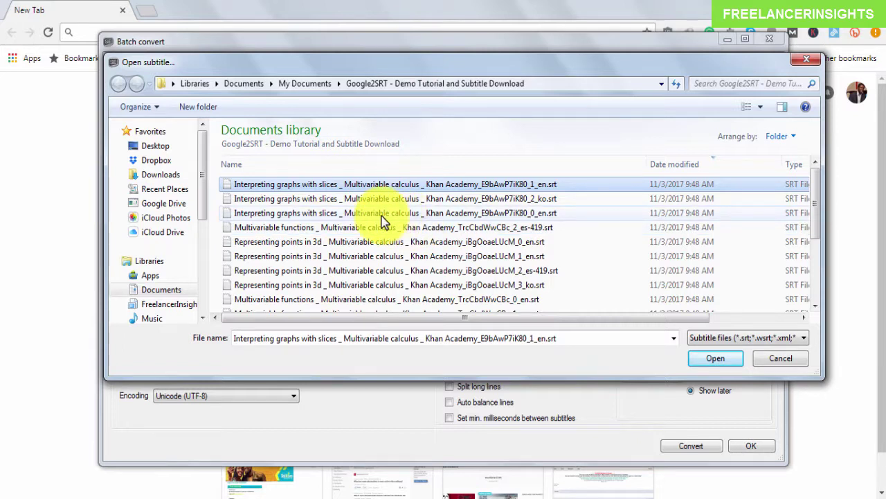
left_click(380, 215, "ctrl")
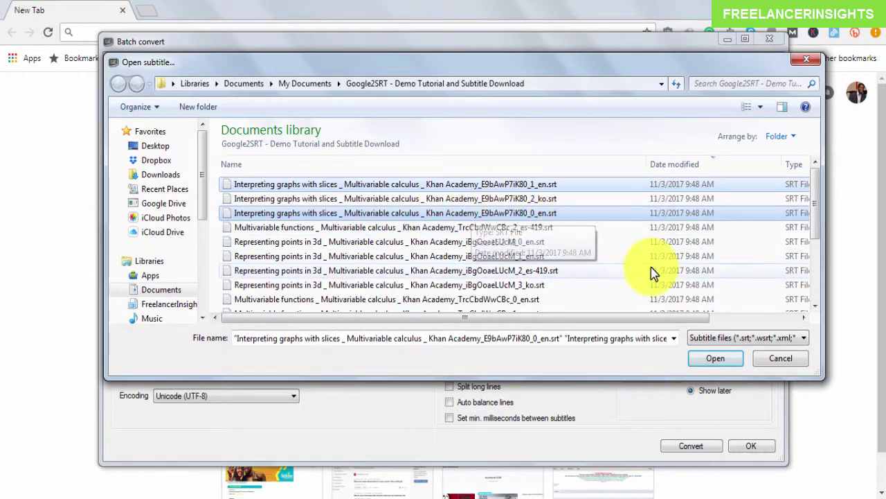
left_click(485, 215, "ctrl")
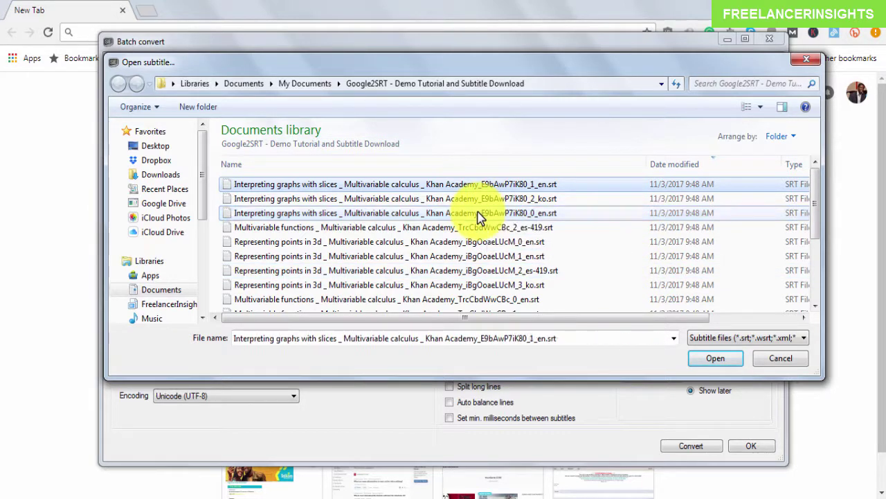
left_click(470, 257, "ctrl")
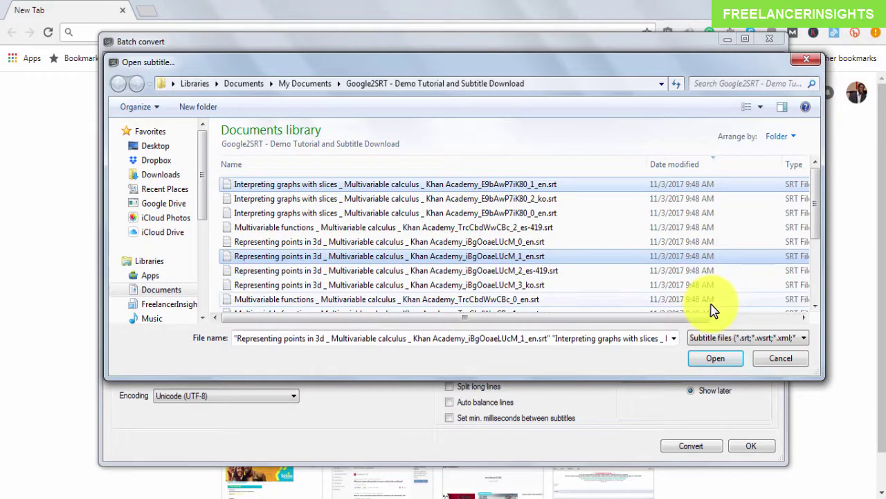
scroll(817, 313, "down", 1)
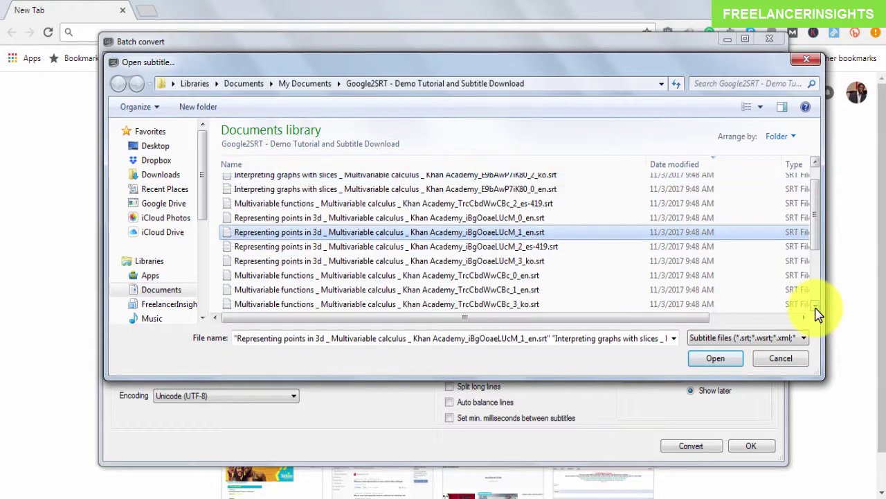
left_click(481, 290, "ctrl")
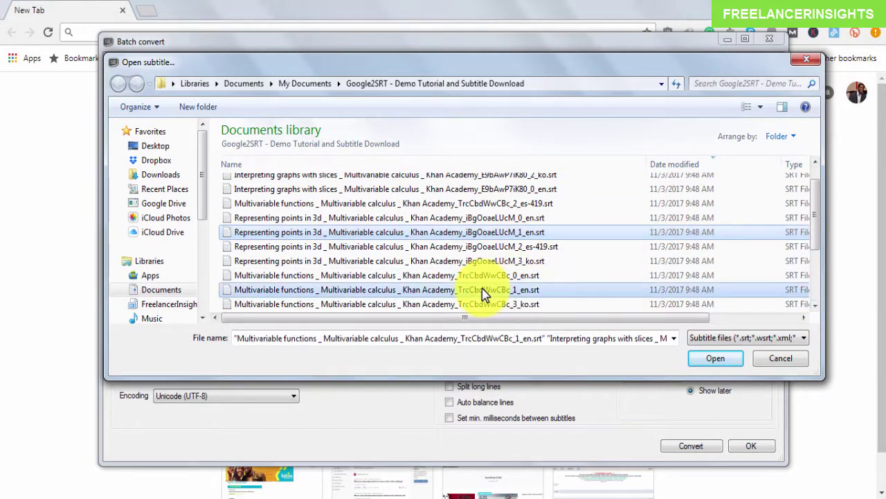
left_click(704, 364)
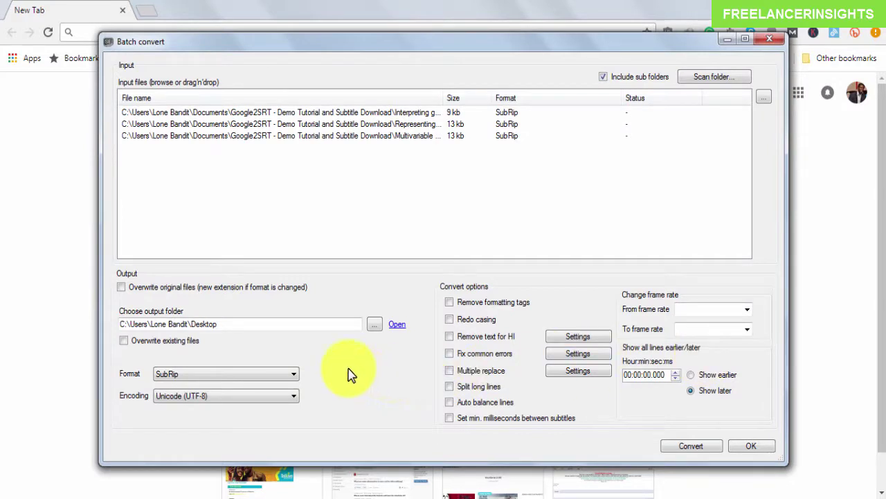
- Set the output to a new 'Batch Converted to Text' folder in Desktop\1 for Google SRT
left_click(373, 324)
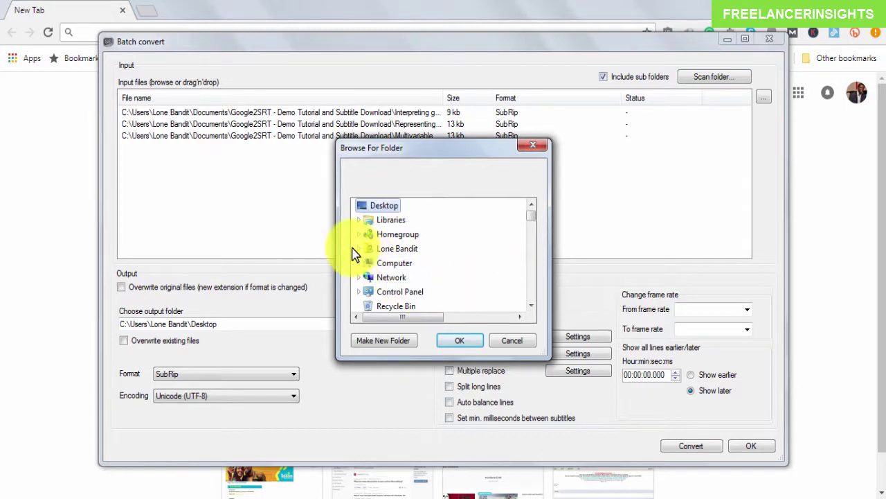
left_click(360, 249)
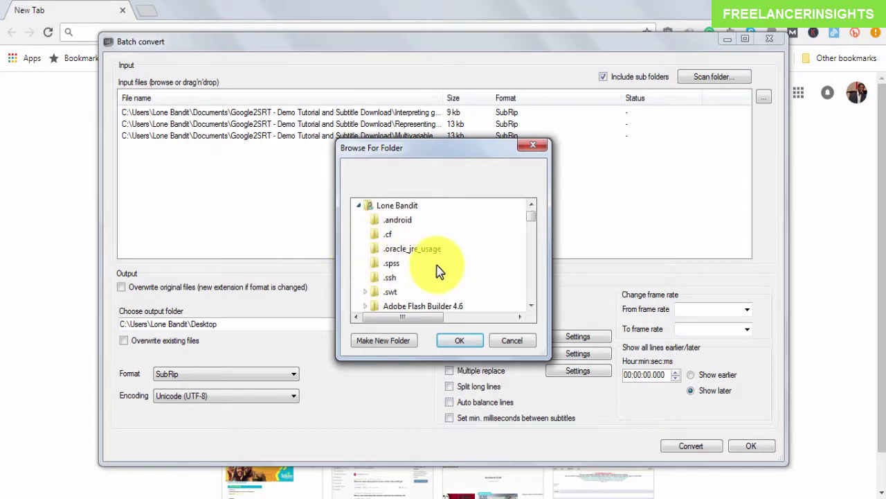
left_click(530, 310)
left_click(531, 310)
left_click(531, 310)
left_click(531, 310)
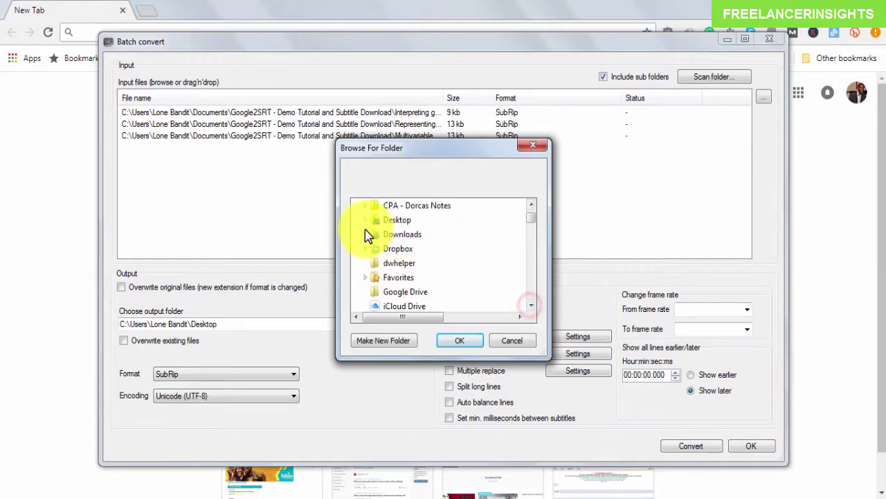
left_click(365, 220)
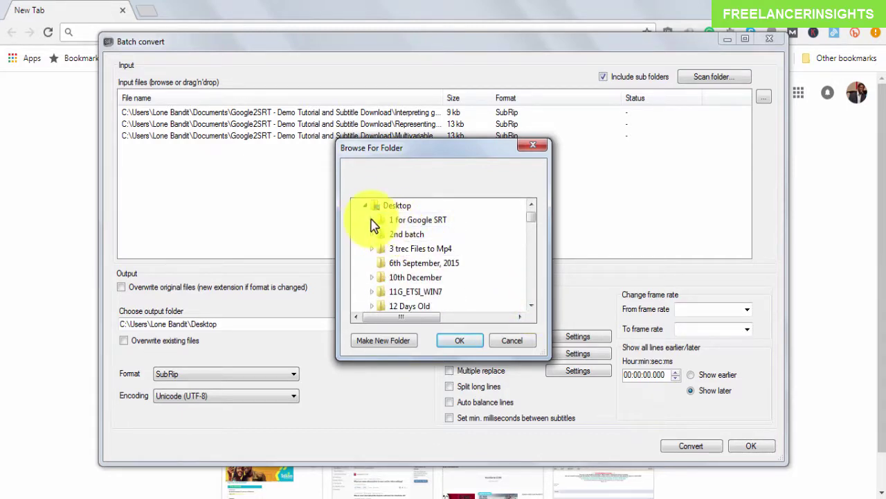
left_click(372, 220)
left_click(379, 220)
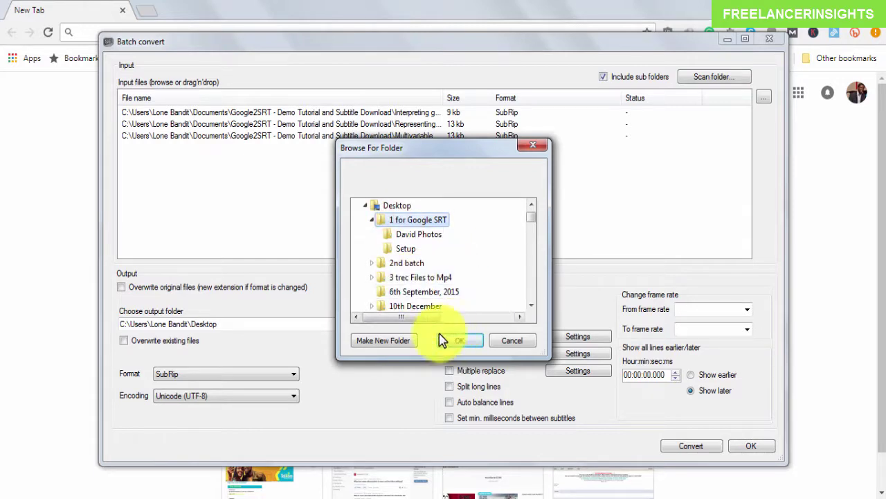
left_click(392, 340)
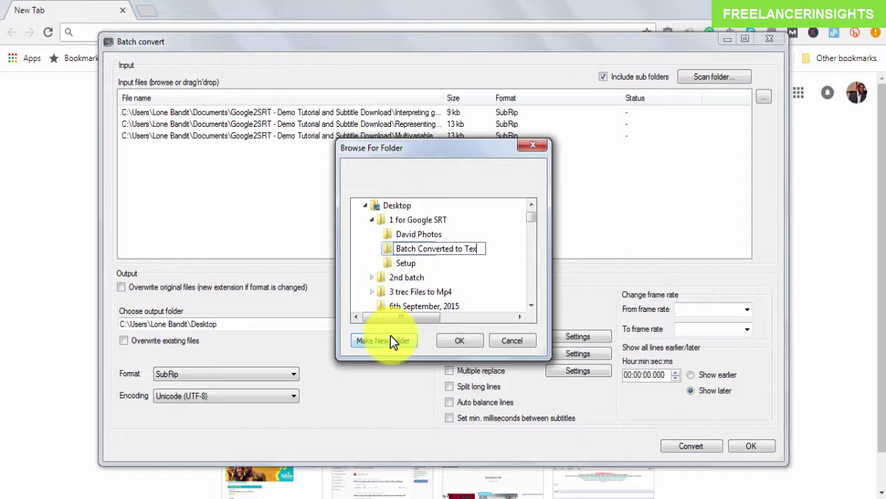
key("Return")
key("Return")
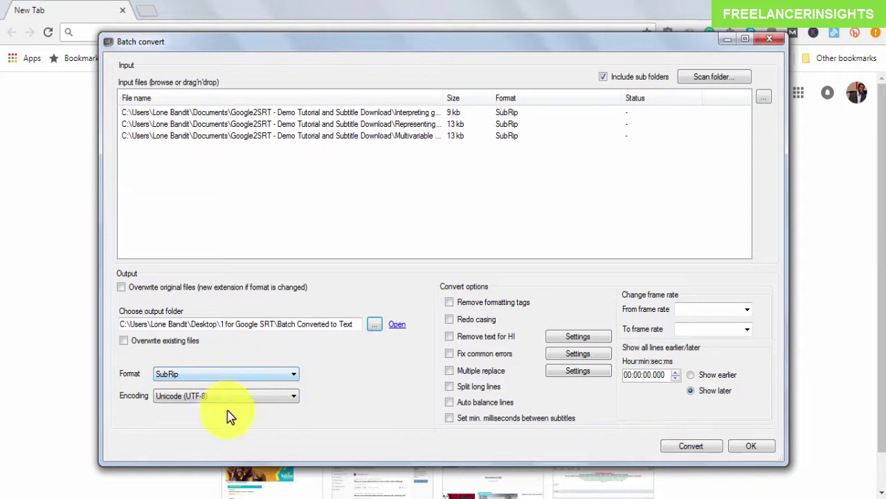
- Pick Plain text as the output format and convert all three files
left_click(290, 377)
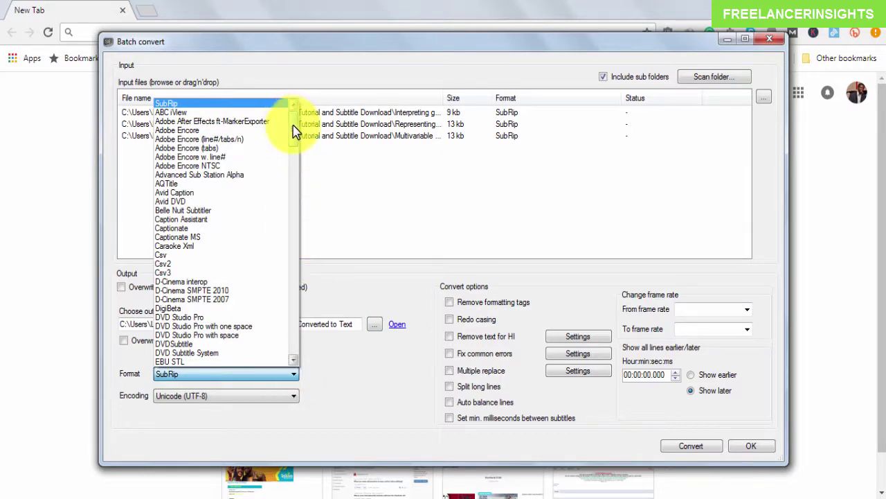
left_click_drag(294, 131, 295, 367)
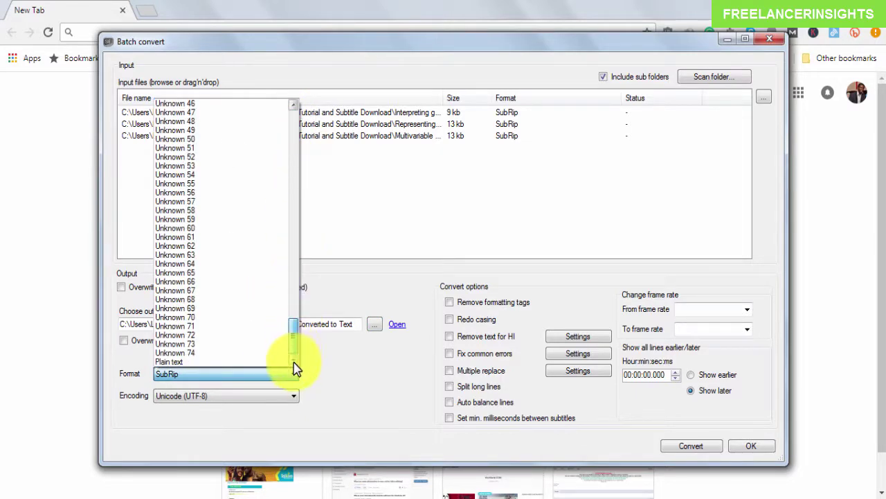
left_click(173, 363)
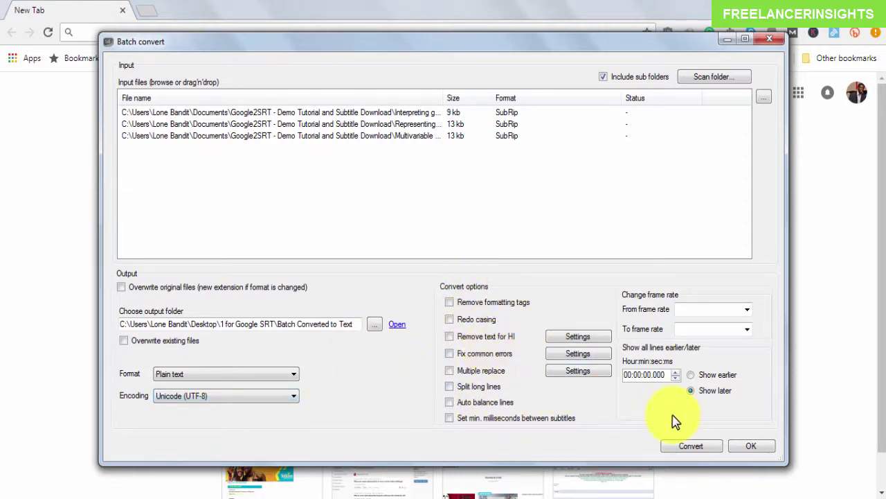
left_click(692, 447)
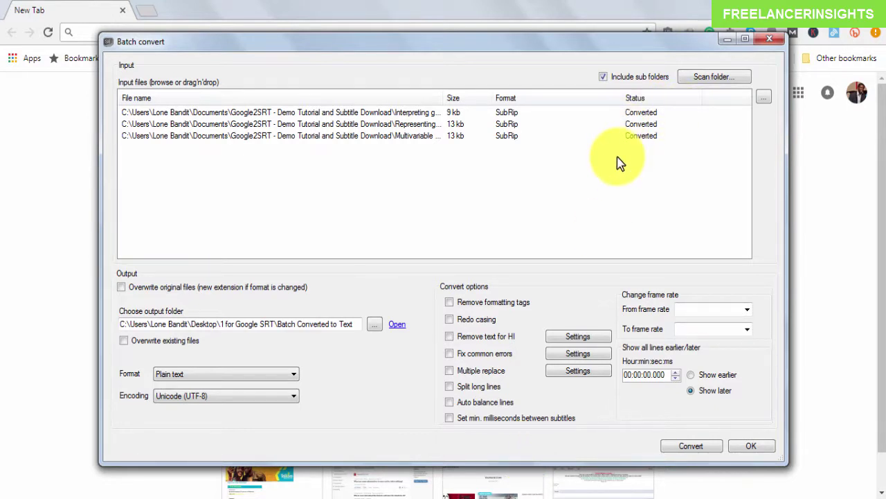
- Browse to Desktop\1 for Google SRT\Batch Converted to Text and open the Interpreting graphs with slices .txt
left_click(11, 488)
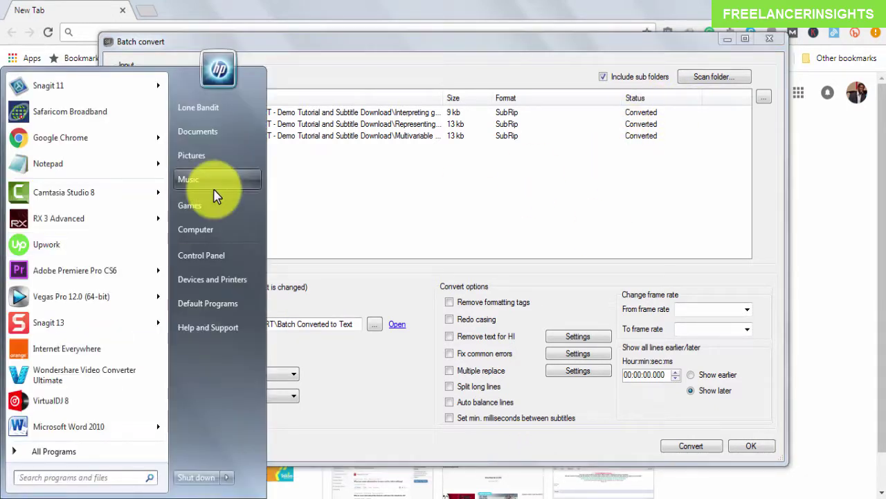
left_click(211, 108)
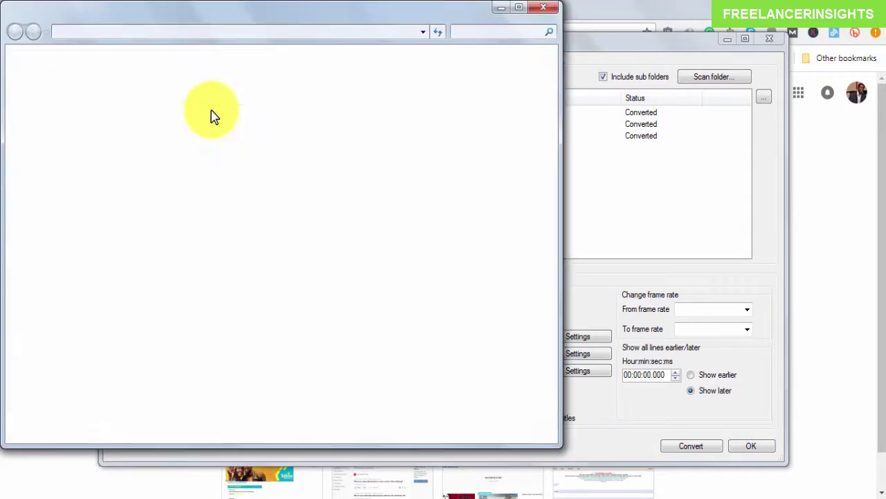
left_click(52, 109)
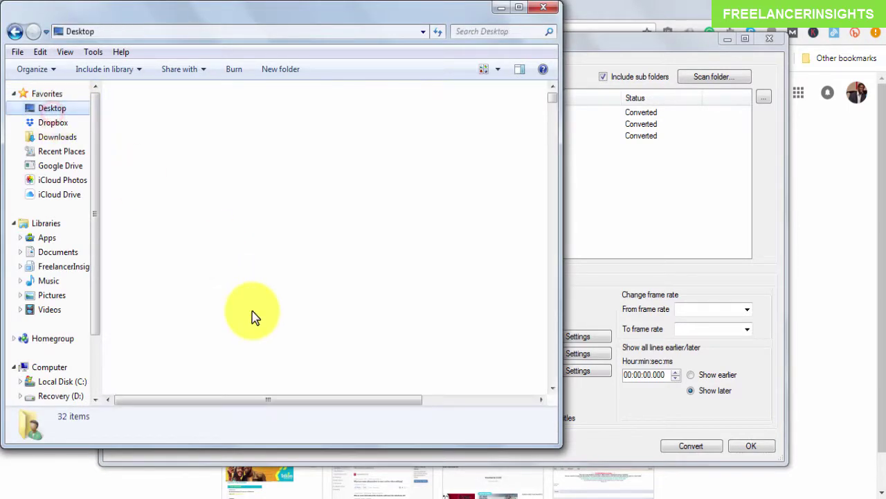
scroll(559, 396, "down", 2)
left_click(161, 360)
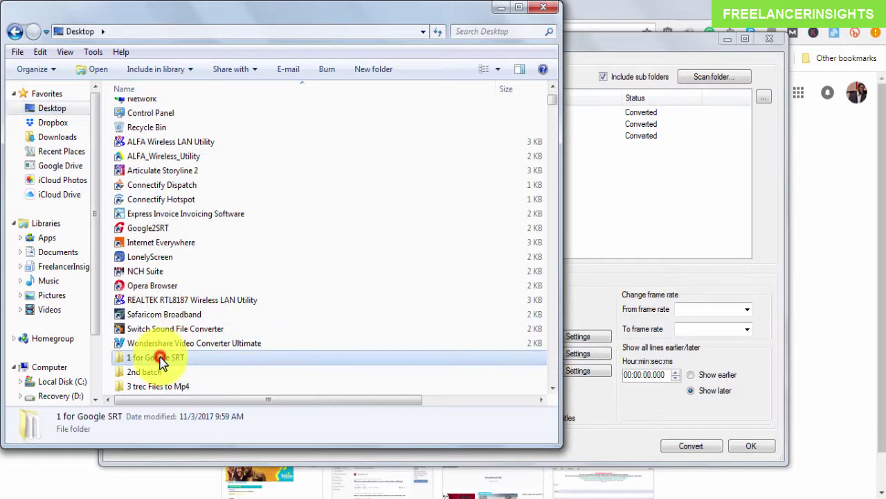
double_click(161, 360)
left_click(153, 113)
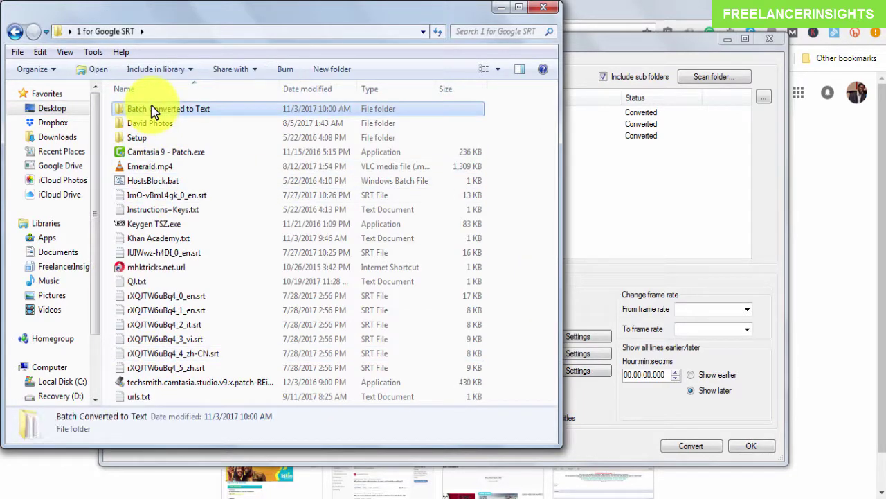
double_click(154, 112)
double_click(187, 112)
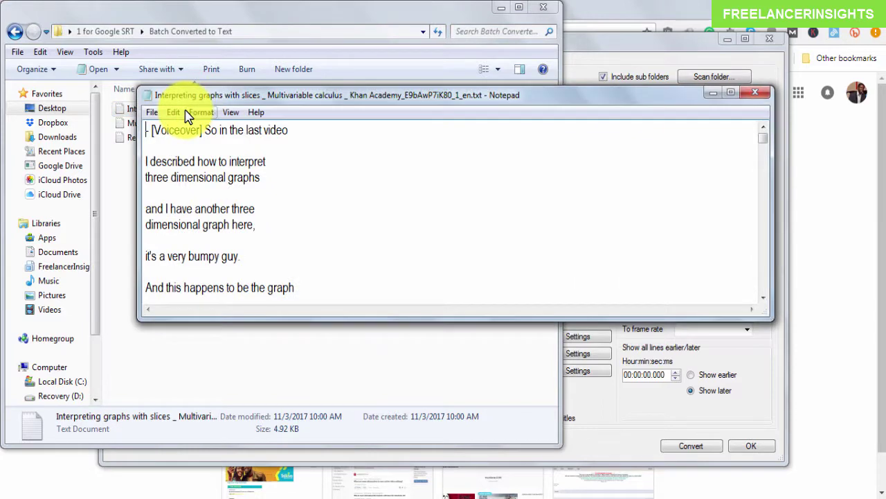
- Maximize and skim the interpreting-graphs transcript in Notepad, close it, and return to Batch convert
left_click(730, 94)
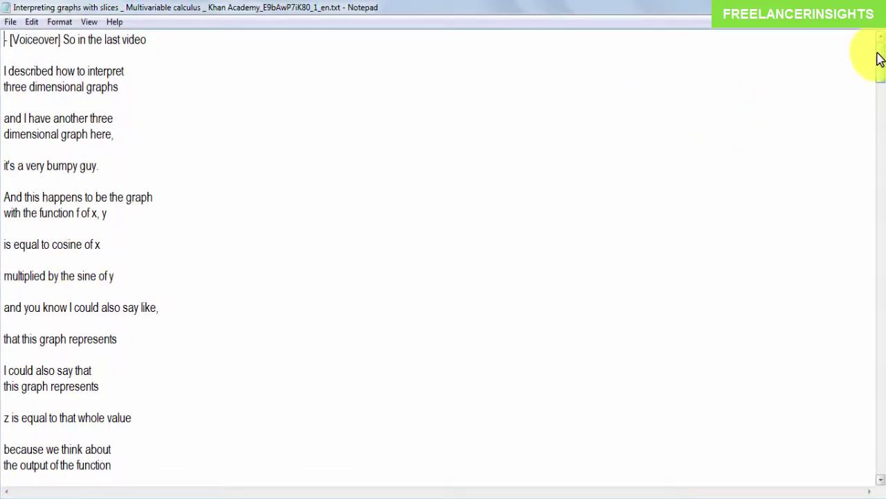
left_click_drag(879, 55, 878, 476)
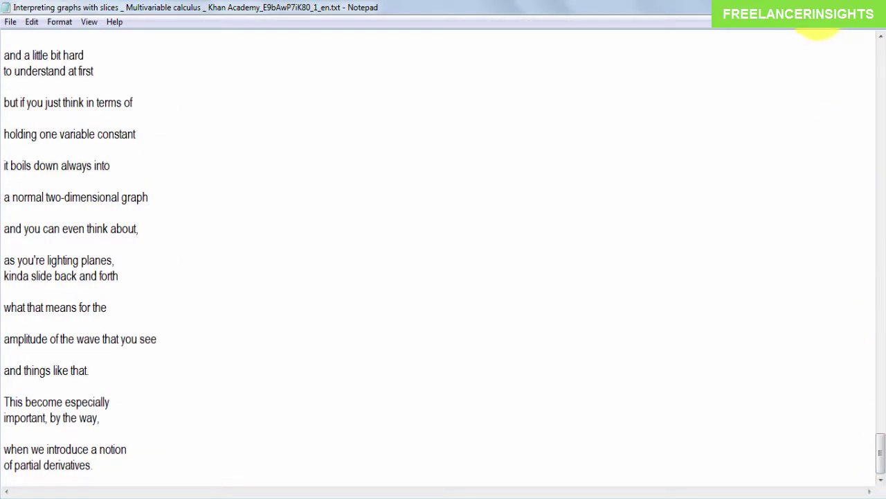
left_click(872, 6)
left_click(748, 232)
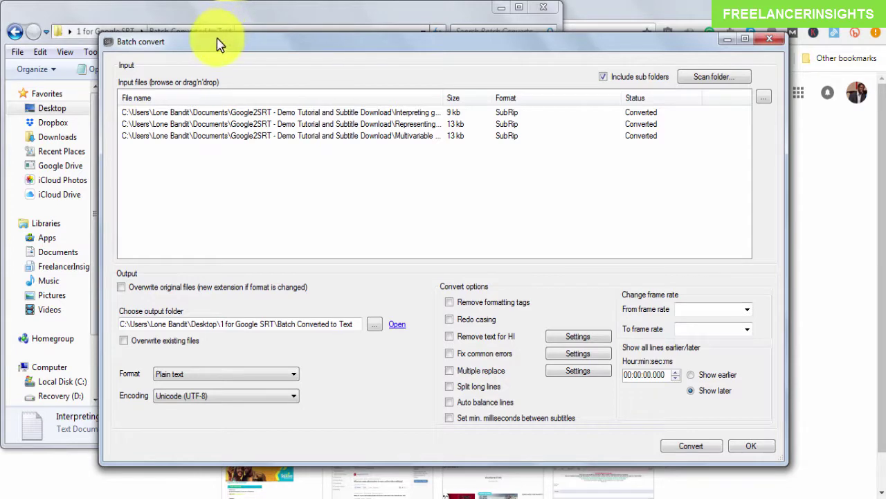
- Move the Batch convert window aside and open the Multivariable functions transcript in Notepad
left_click_drag(215, 47, 372, 79)
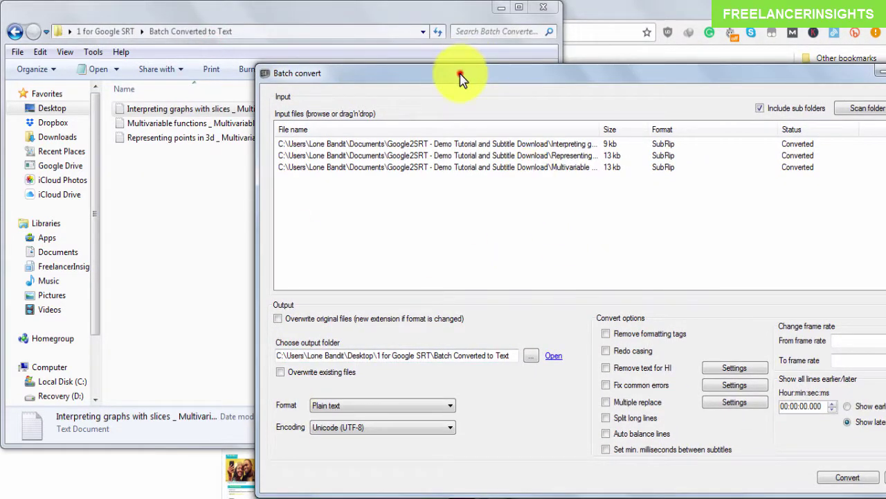
left_click_drag(461, 77, 394, 51)
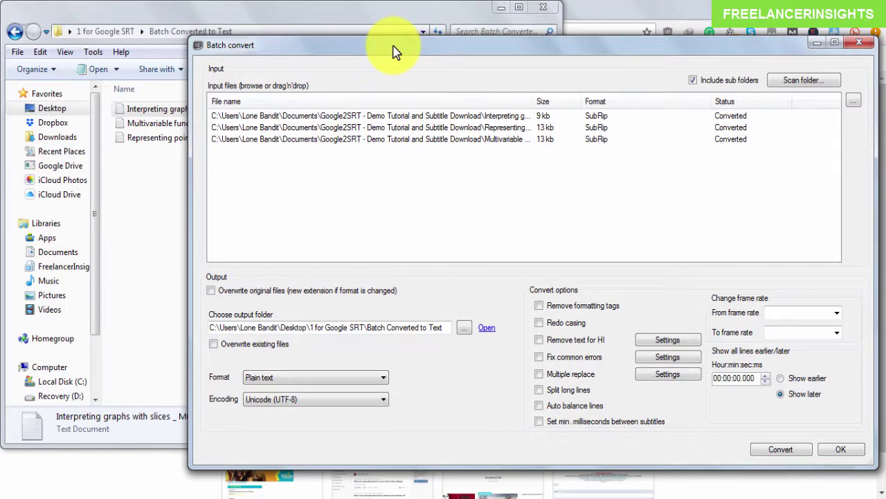
double_click(148, 123)
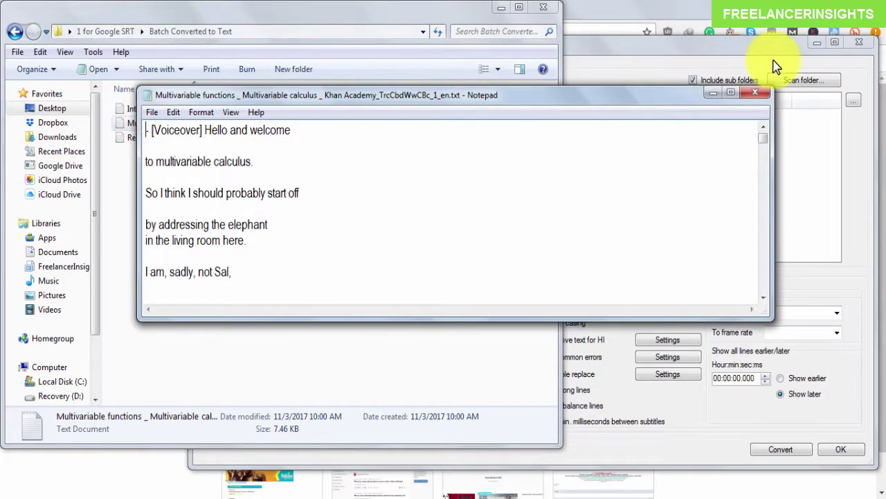
- Open the Representing points in 3d transcript, then maximize the Batch convert window
left_click(103, 266)
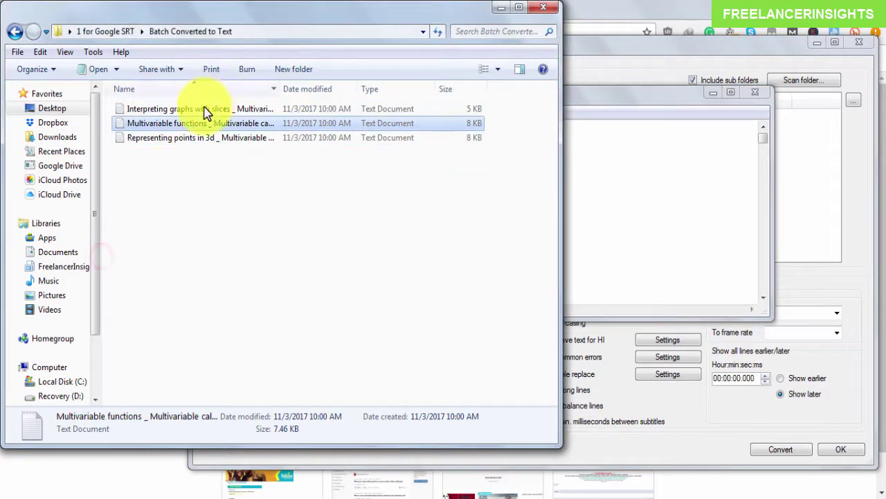
left_click(178, 140)
double_click(178, 141)
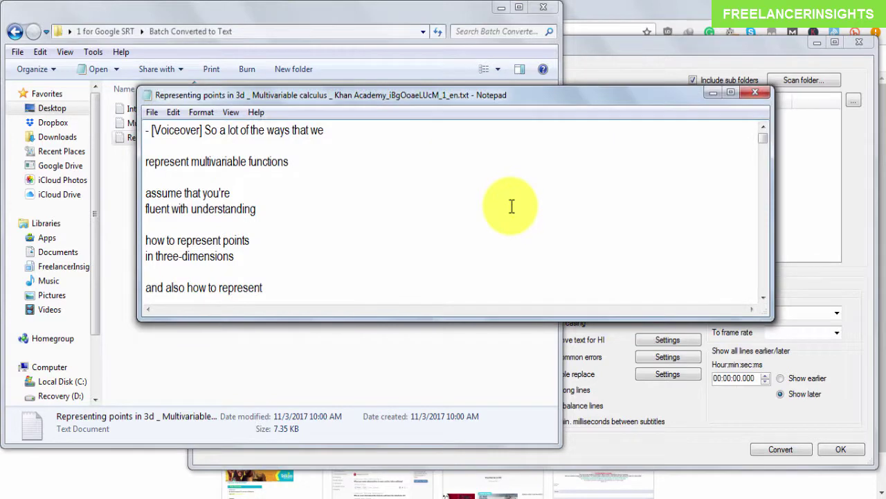
left_click(787, 241)
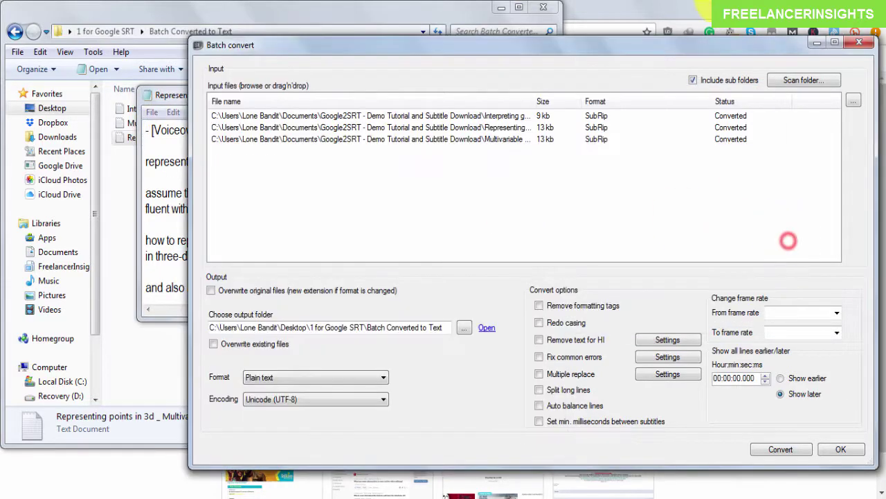
double_click(751, 53)
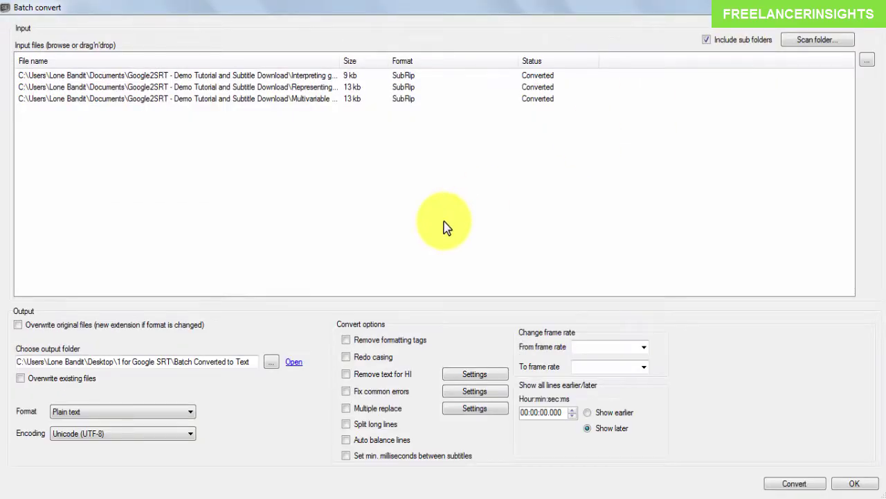